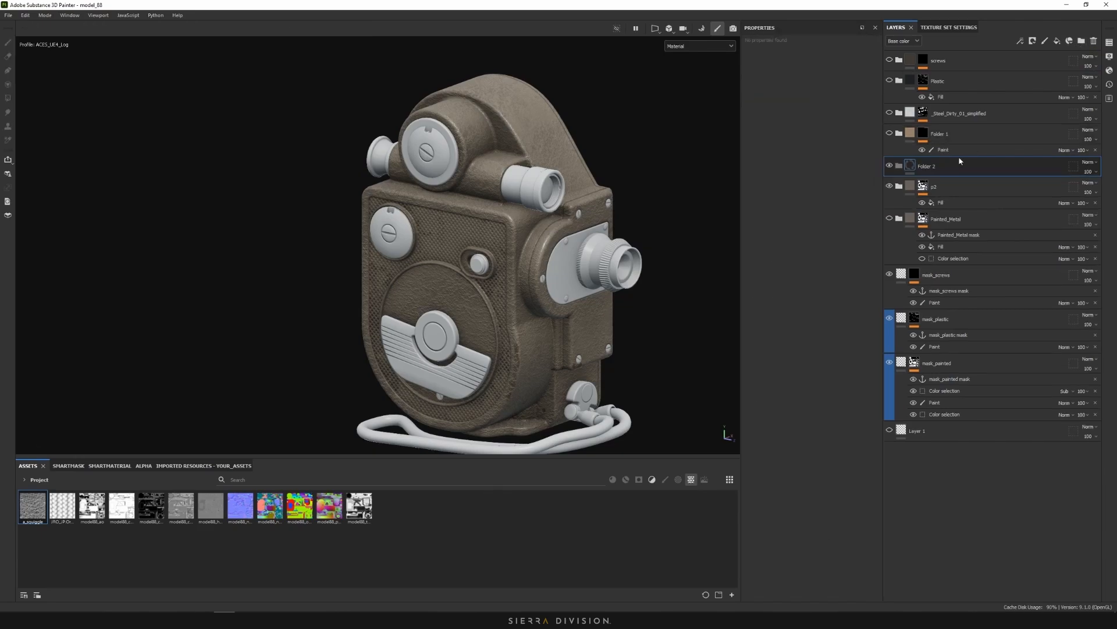
# Rename the new folder to base-metal
pyautogui.write('ba')
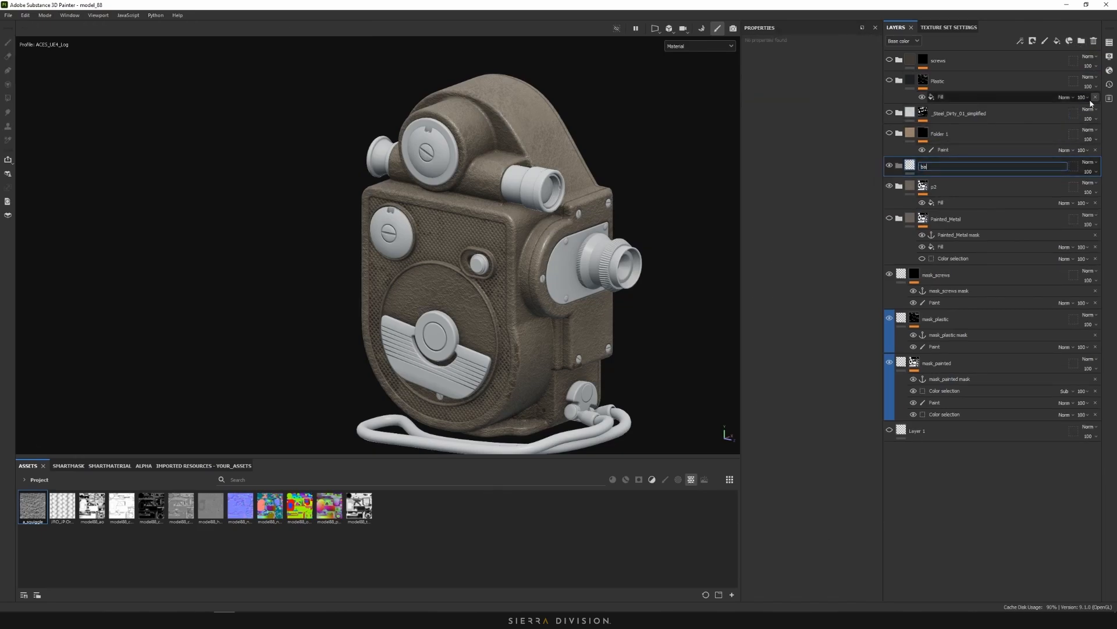
pyautogui.write('se-metal')
pyautogui.press('Return')
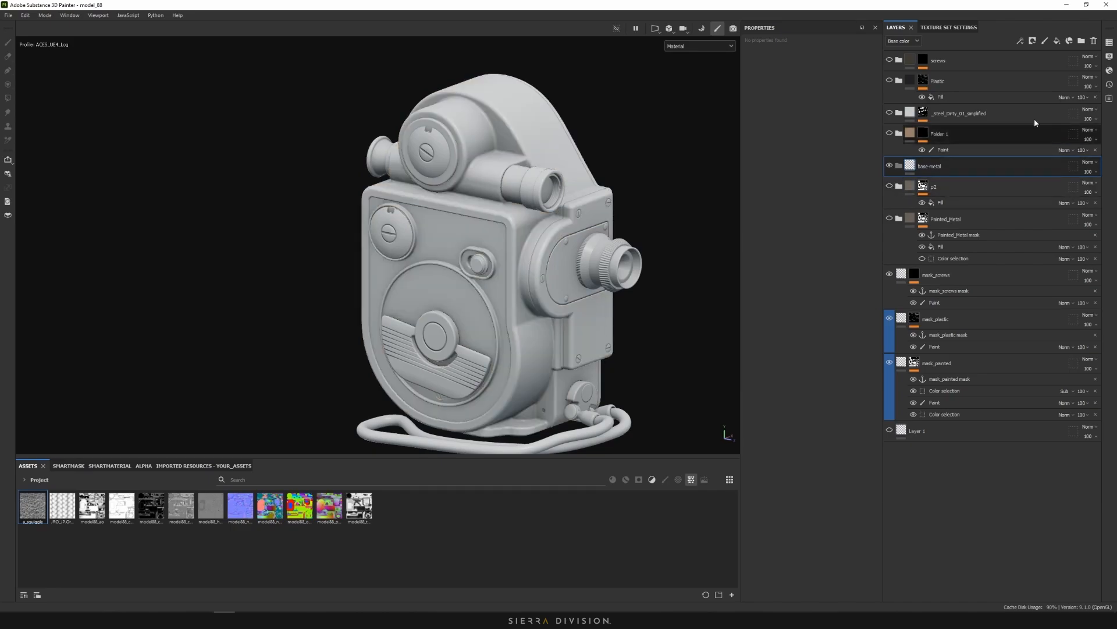
# Add a fill layer inside the base-metal folder with metallic set to 1 and roughness to about 0.25
pyautogui.click(1057, 42)
pyautogui.moveTo(776, 417); pyautogui.dragTo(855, 417)
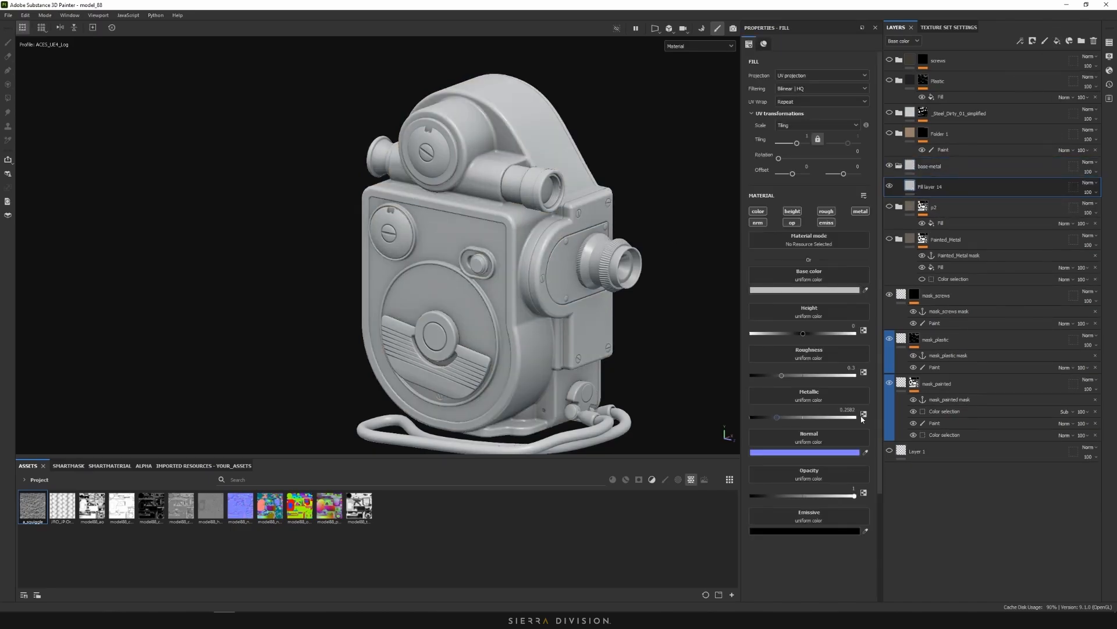
pyautogui.click(776, 375)
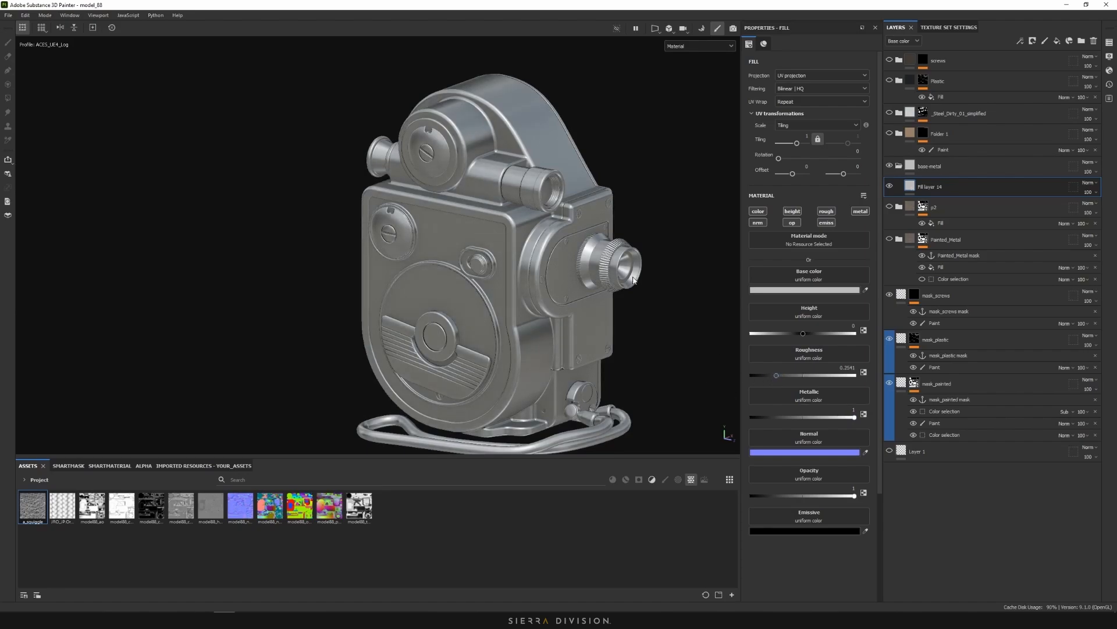
# Inspect the metallic camera model, and switch to the Miro board to examine the worn metal in the reference photo
pyautogui.scroll(-5, 558, 166)
pyautogui.keyDown('alt'); pyautogui.moveTo(562, 224); pyautogui.dragTo(552, 254); pyautogui.keyUp('alt')
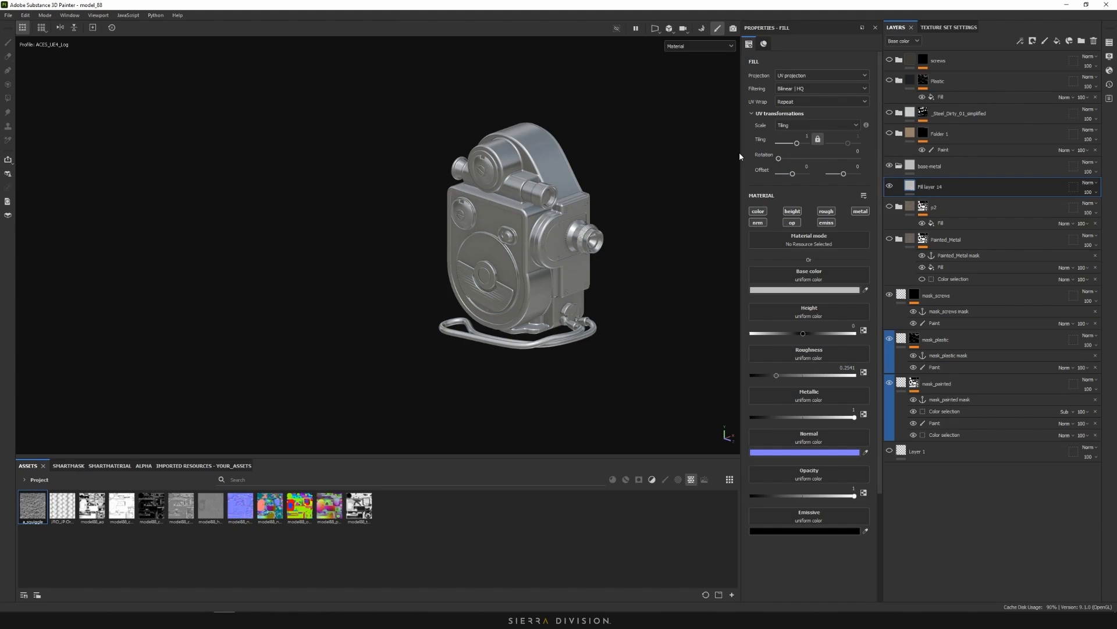
pyautogui.hotkey('alt', 'Tab')
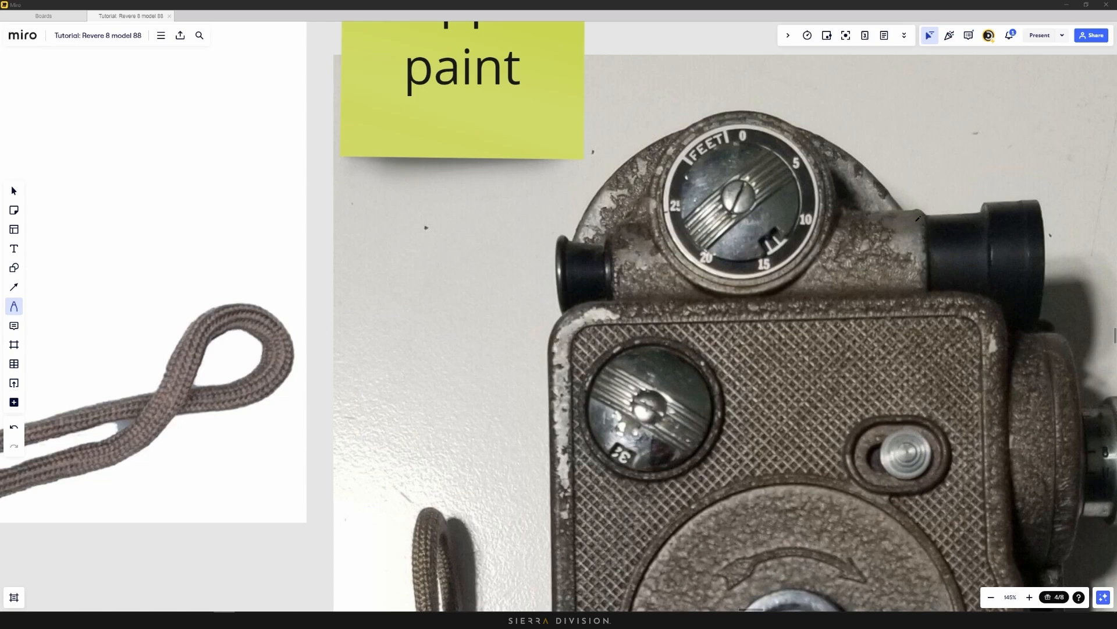
pyautogui.moveTo(606, 190)
pyautogui.mouseDown()
pyautogui.moveTo(585, 217)
pyautogui.moveTo(591, 235)
pyautogui.mouseUp()
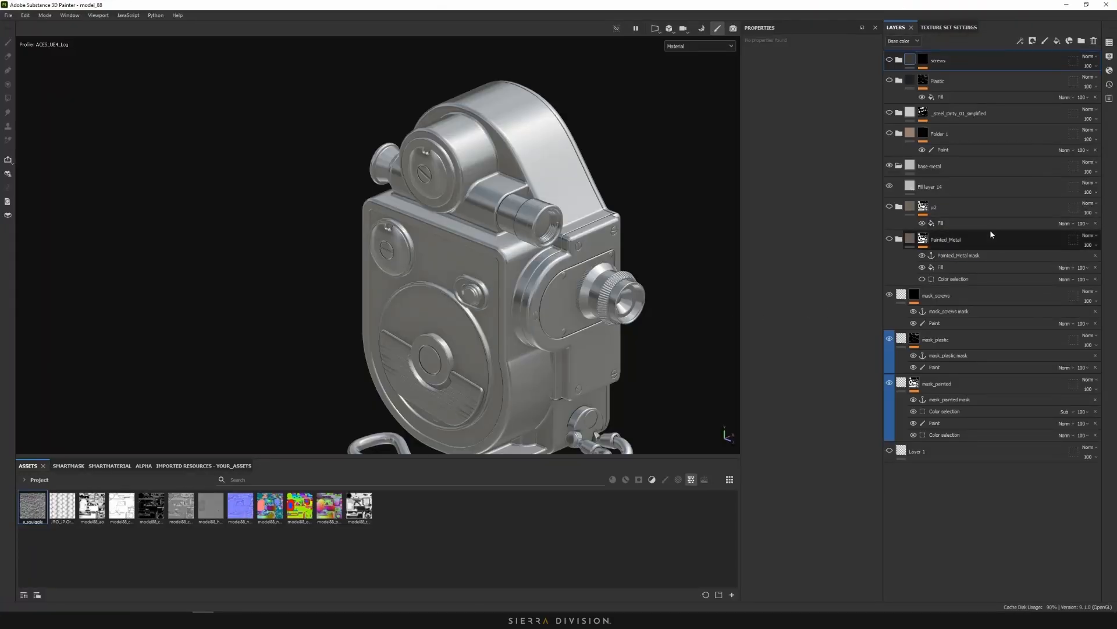
# Duplicate the base-metal fill layer and limit the copy to the roughness and metallic channels
pyautogui.click(987, 187)
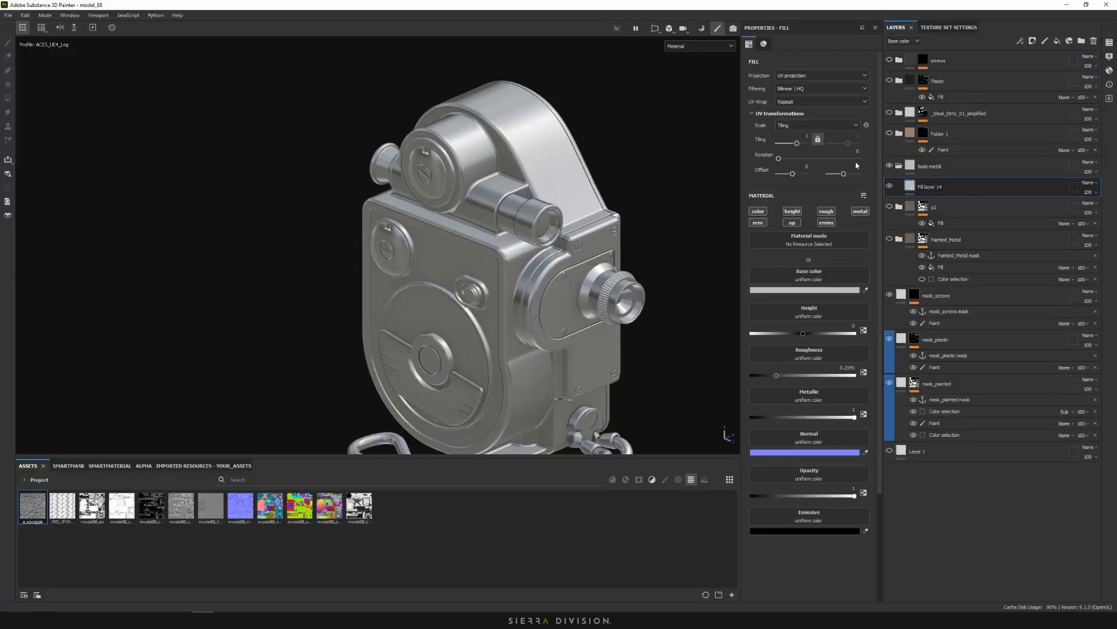
pyautogui.hotkey('ctrl', 'd')
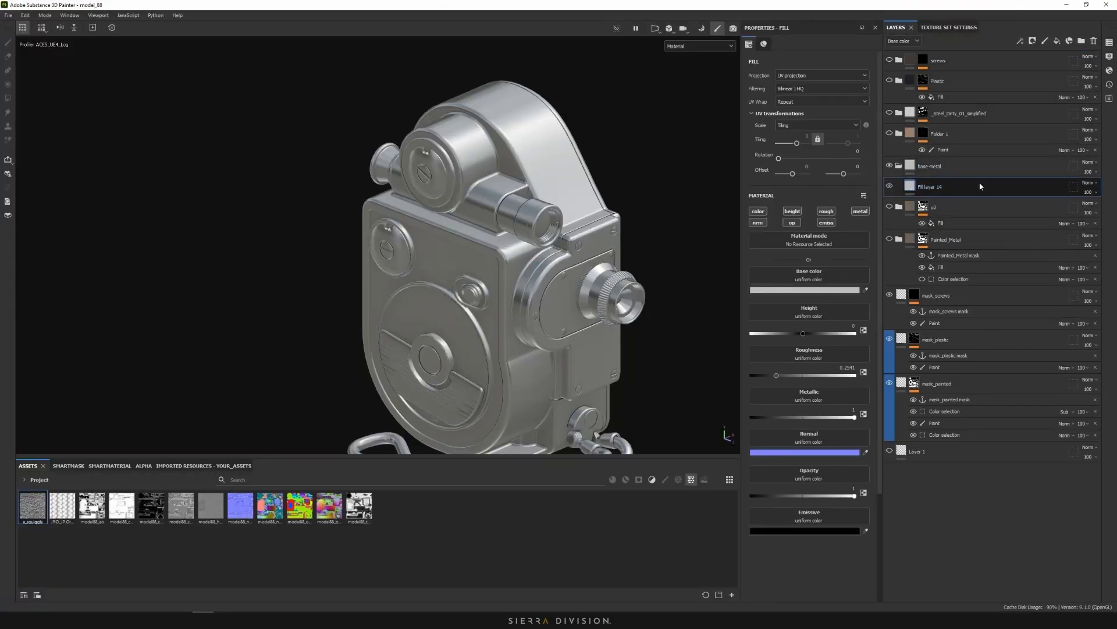
pyautogui.click(757, 223)
pyautogui.click(759, 212)
pyautogui.click(792, 212)
pyautogui.click(793, 223)
pyautogui.click(860, 211)
pyautogui.click(827, 223)
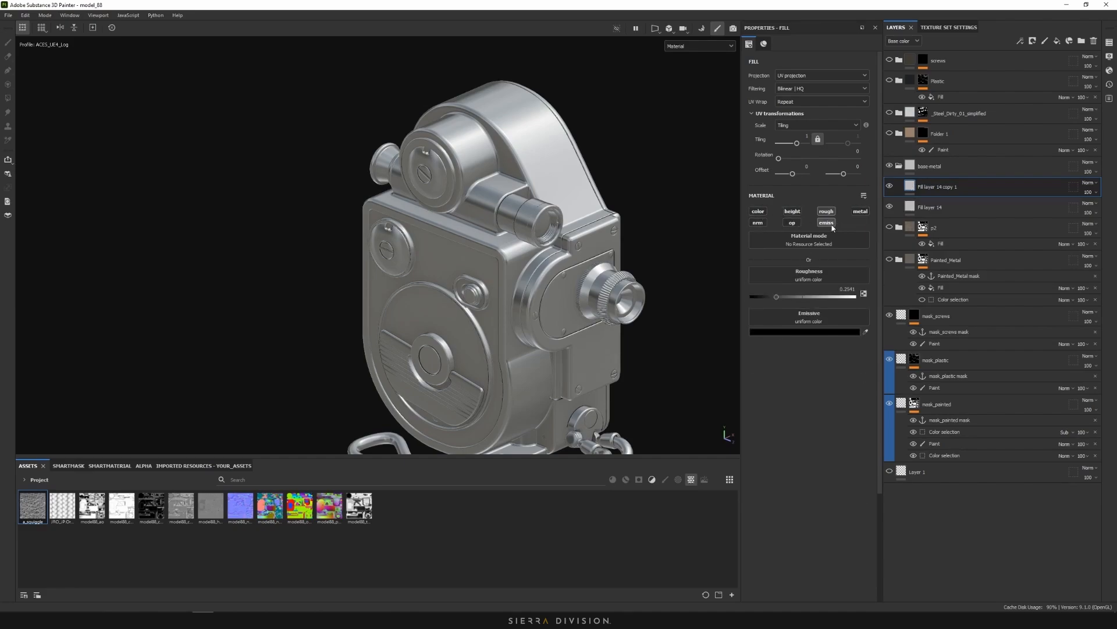
pyautogui.click(859, 211)
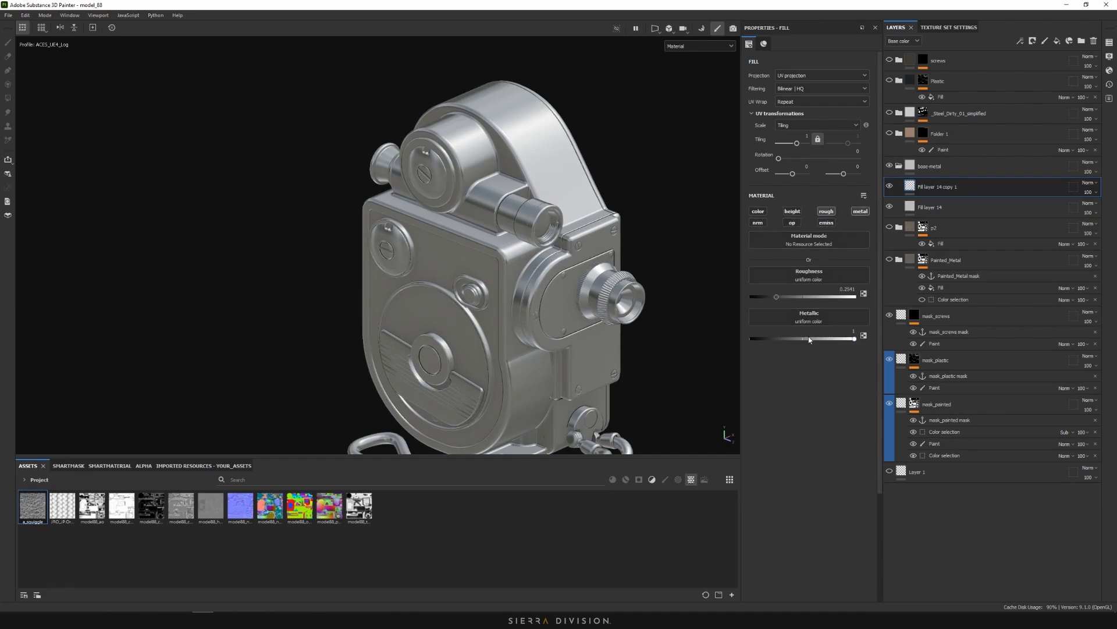
# Set the duplicated fill layer's metallic to about 0.97 and its roughness to about 0.64
pyautogui.moveTo(855, 341); pyautogui.dragTo(858, 340)
pyautogui.moveTo(854, 340)
pyautogui.mouseDown()
pyautogui.moveTo(762, 340)
pyautogui.moveTo(868, 341)
pyautogui.mouseUp()
pyautogui.moveTo(855, 342); pyautogui.dragTo(853, 345)
pyautogui.moveTo(784, 297); pyautogui.dragTo(814, 303)
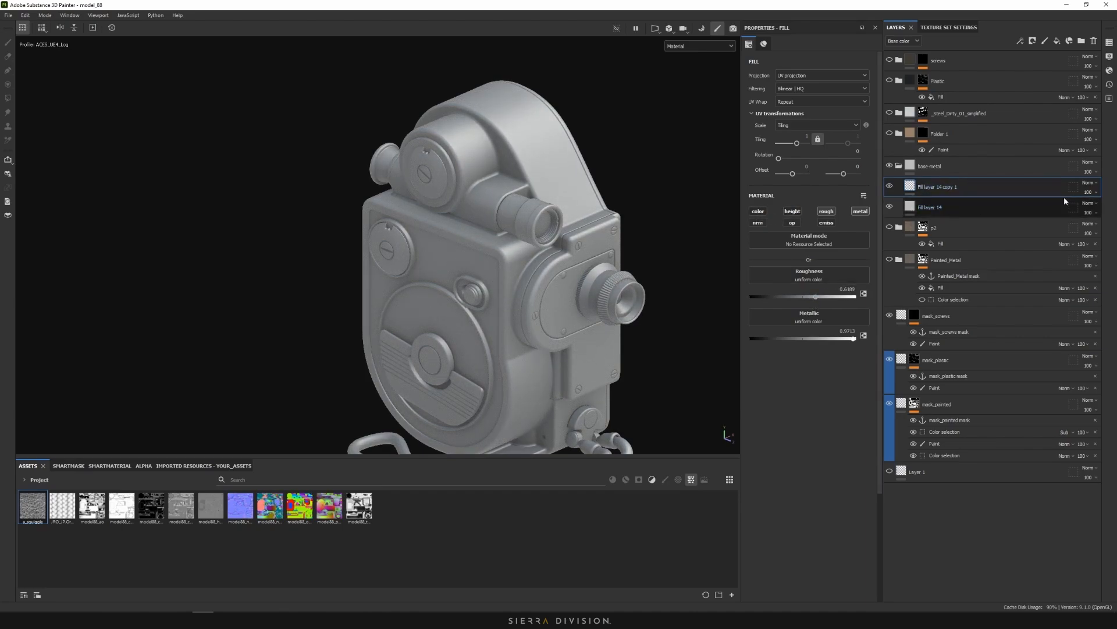
# Set the duplicated fill layer's blending mode to Passthrough and add an HSL Perceptive filter to it
pyautogui.click(1088, 182)
pyautogui.click(1078, 198)
pyautogui.rightClick(925, 186)
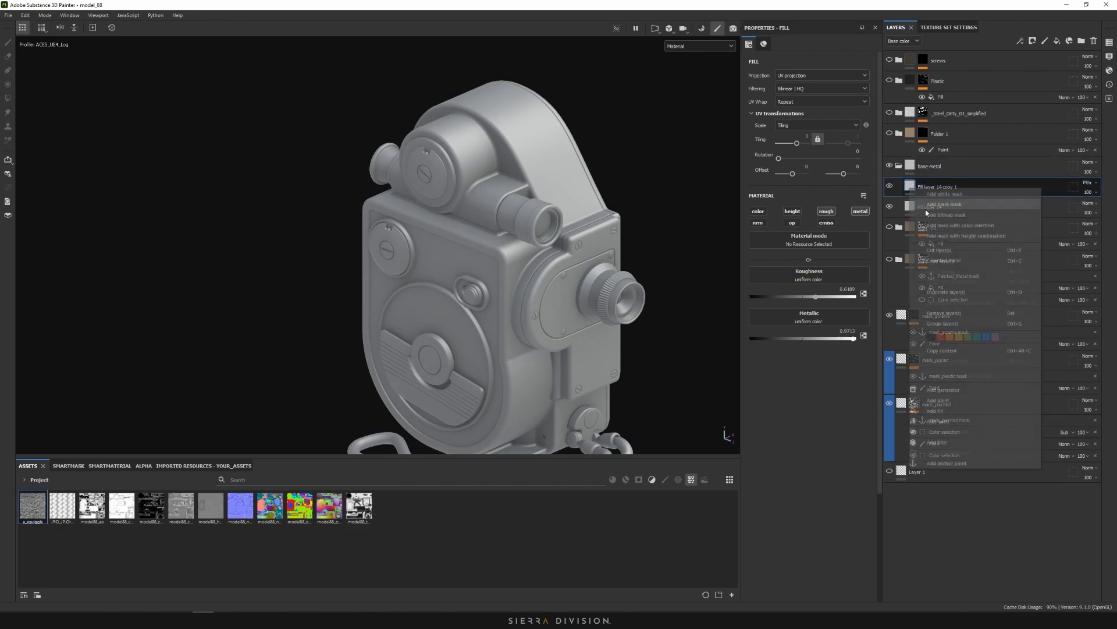
pyautogui.click(954, 441)
pyautogui.click(812, 88)
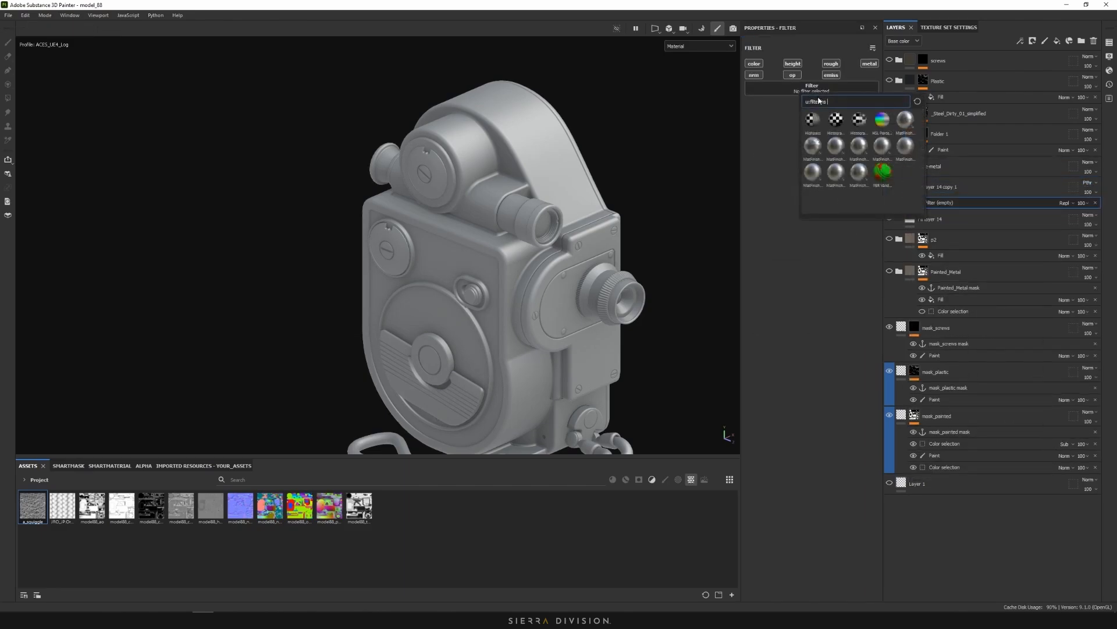
pyautogui.click(884, 129)
# Lower the HSL Perceptive filter's lightness to about 0.39
pyautogui.scroll(3, 640, 230)
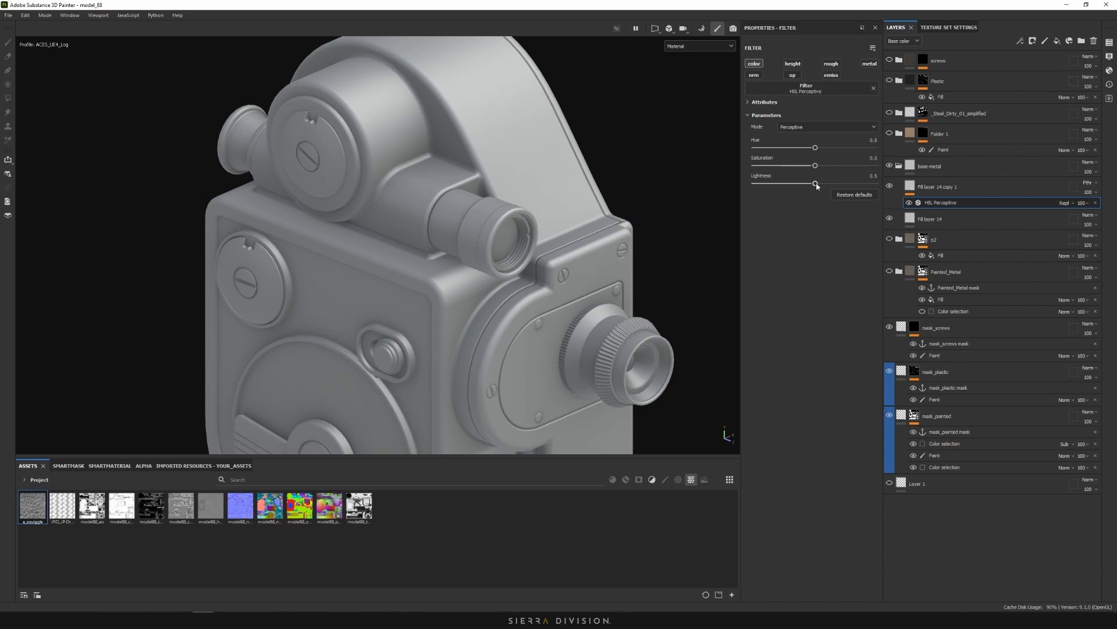
pyautogui.moveTo(817, 186); pyautogui.dragTo(803, 187)
pyautogui.scroll(-6, 589, 252)
pyautogui.keyDown('alt'); pyautogui.moveTo(654, 200); pyautogui.dragTo(602, 197); pyautogui.keyUp('alt')
pyautogui.scroll(4, 648, 309)
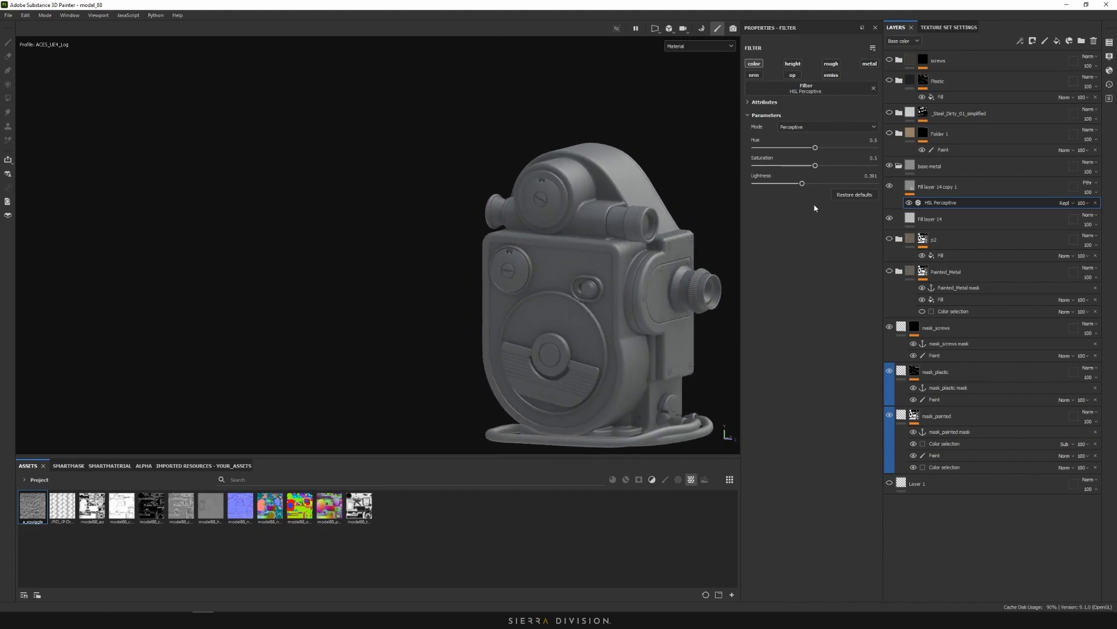
# Set the roughness of the passthrough fill layer to about 0.59 and check it from several angles
pyautogui.click(946, 187)
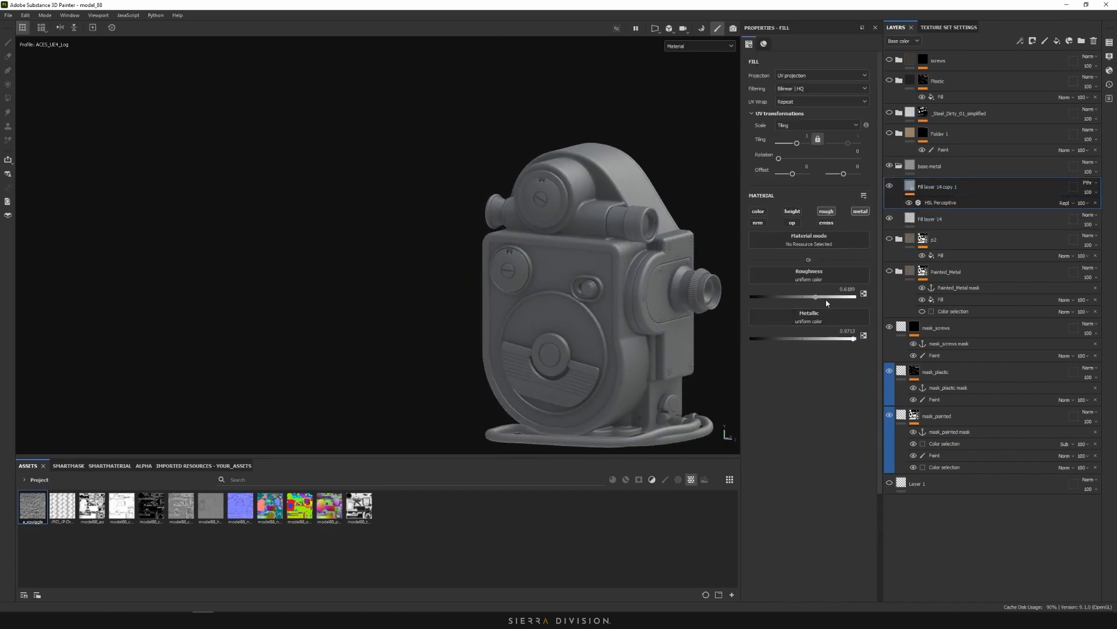
pyautogui.moveTo(816, 298); pyautogui.dragTo(813, 299)
pyautogui.keyDown('alt'); pyautogui.moveTo(624, 204); pyautogui.dragTo(619, 261); pyautogui.keyUp('alt')
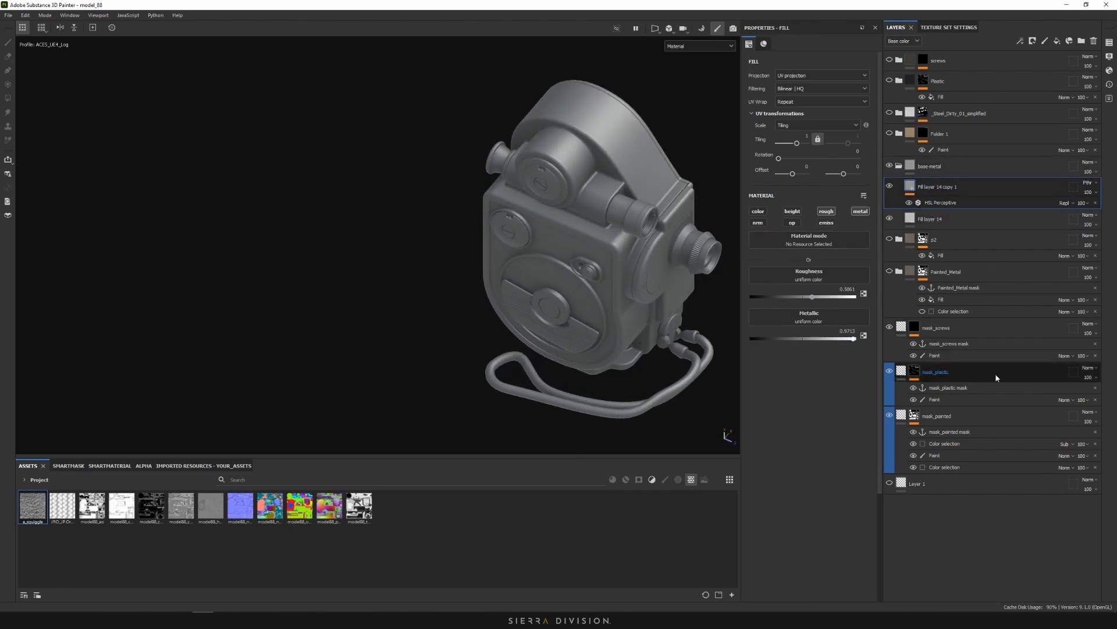
pyautogui.keyDown('alt'); pyautogui.moveTo(639, 327); pyautogui.dragTo(533, 269); pyautogui.keyUp('alt')
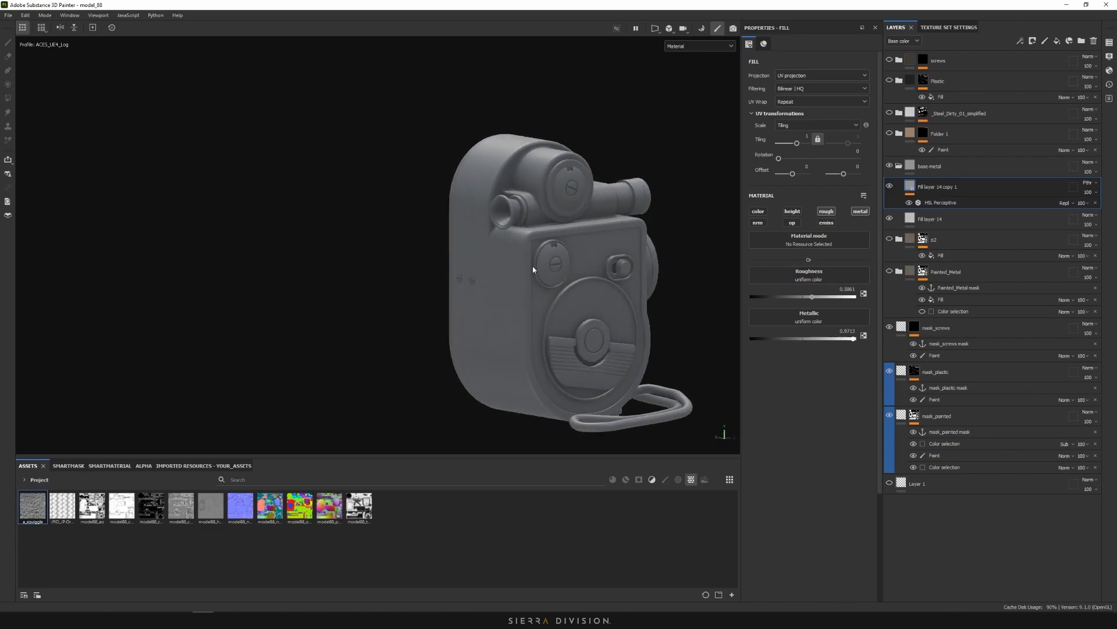
# Duplicate the passthrough fill layer and give the new copy a mask filled with the Grunge Galvanic Large texture
pyautogui.hotkey('ctrl', 'd')
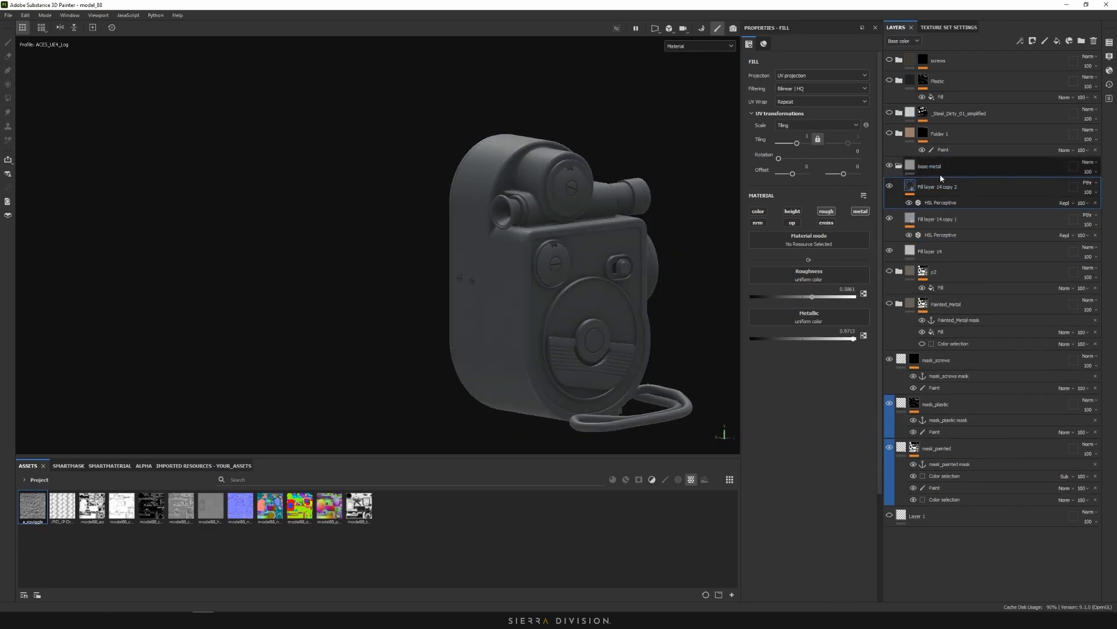
pyautogui.keyDown('alt'); pyautogui.moveTo(698, 183); pyautogui.dragTo(677, 278); pyautogui.keyUp('alt')
pyautogui.keyDown('alt'); pyautogui.moveTo(583, 154); pyautogui.dragTo(824, 275); pyautogui.keyUp('alt')
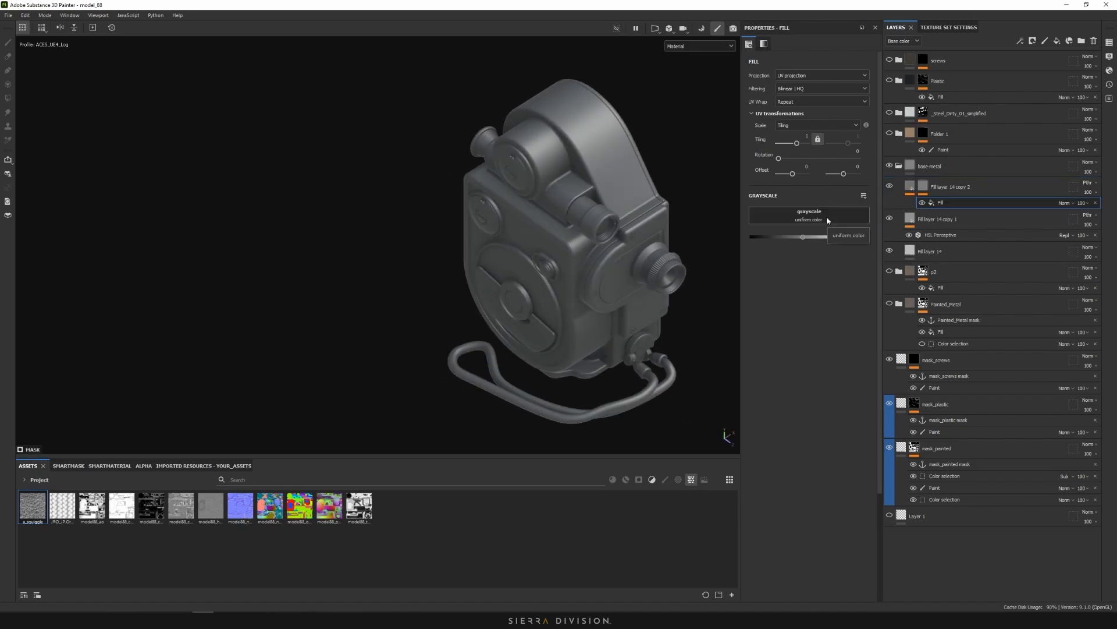
pyautogui.click(828, 220)
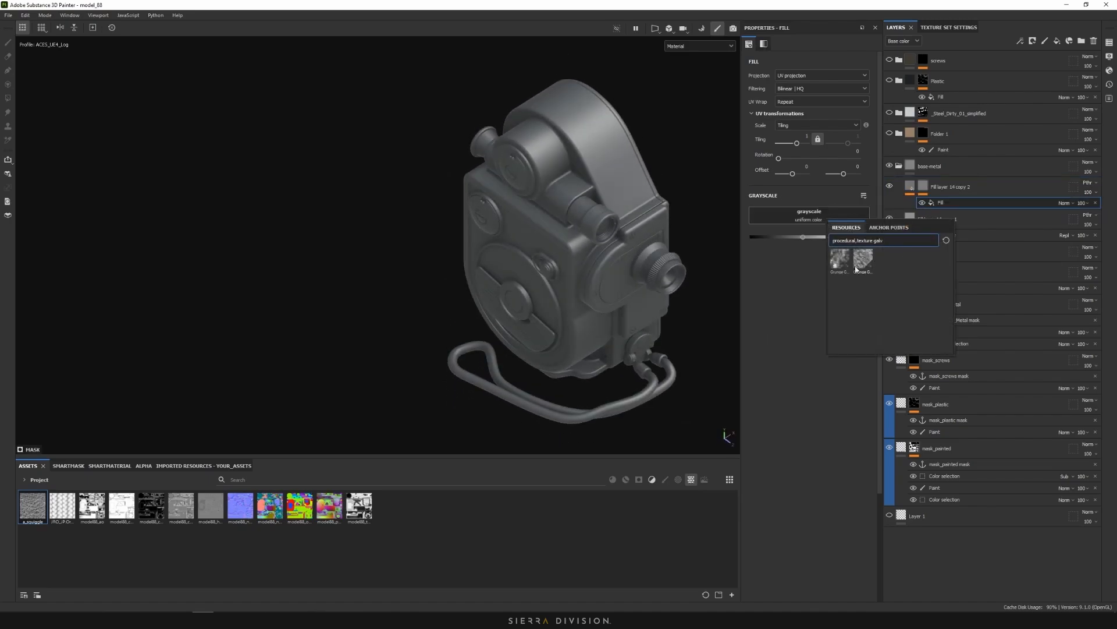
pyautogui.moveTo(838, 264)
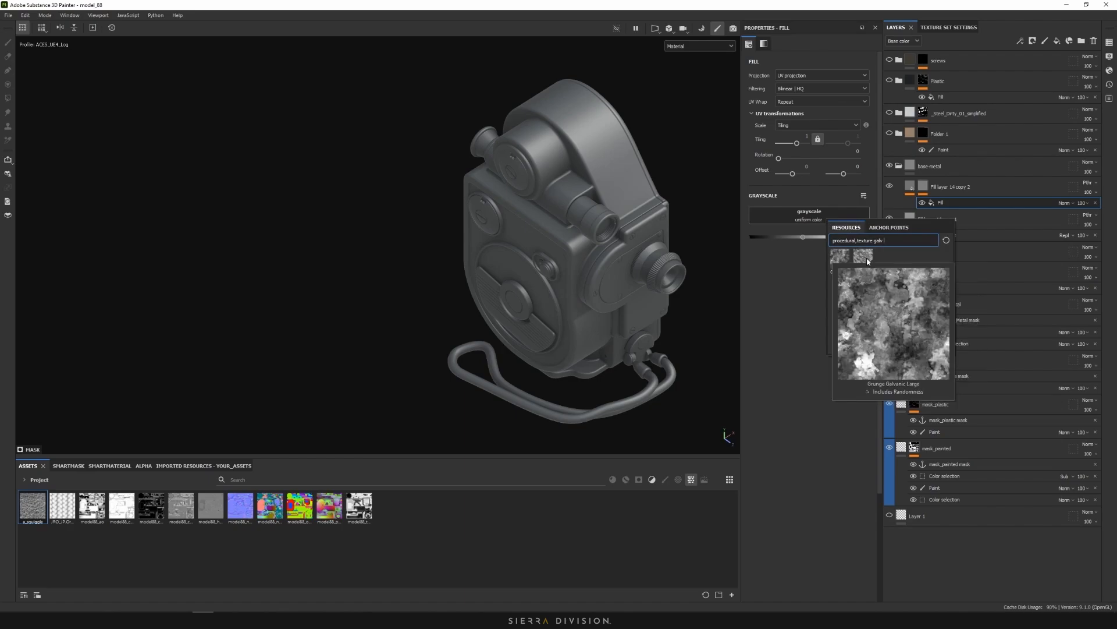
pyautogui.click(838, 261)
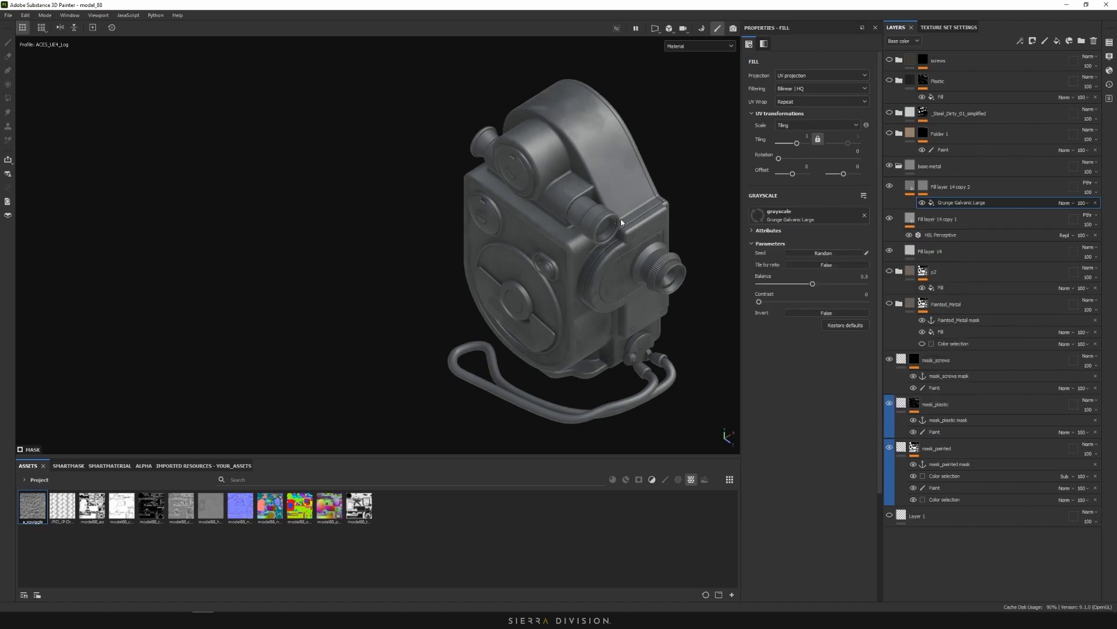
# Set the tiling of the Grunge Galvanic Large mask fill to about -6.7
pyautogui.keyDown('alt'); pyautogui.moveTo(620, 218); pyautogui.dragTo(732, 329); pyautogui.keyUp('alt')
pyautogui.scroll(3, 600, 222)
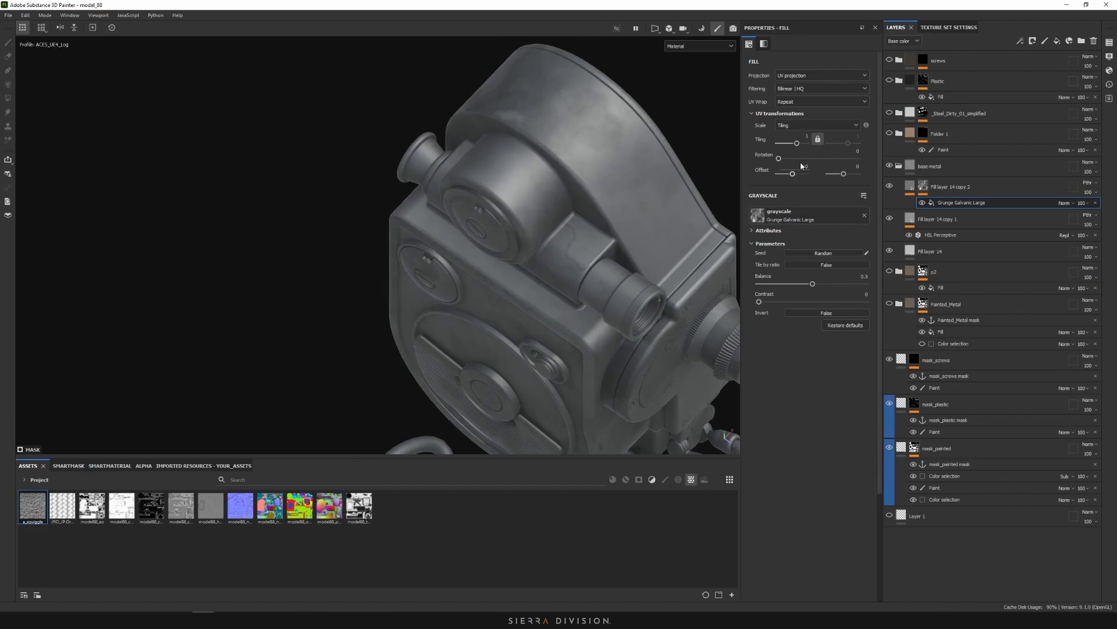
pyautogui.moveTo(797, 143); pyautogui.dragTo(784, 147)
# Add a filter effect above the Grunge Galvanic Large fill in the mask and browse the available filters
pyautogui.rightClick(942, 202)
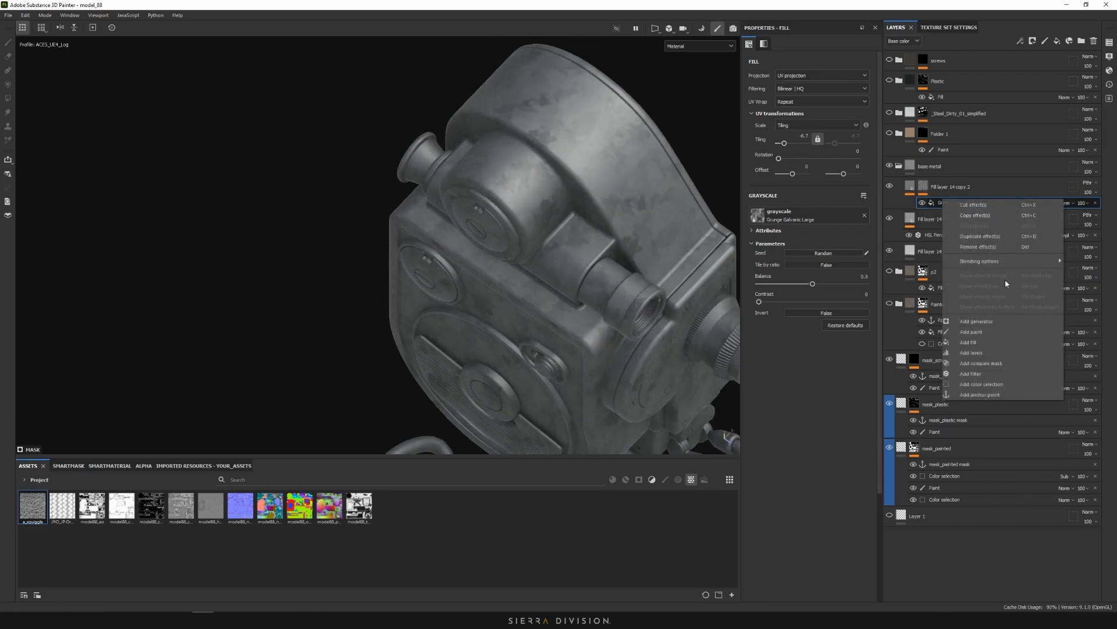
pyautogui.click(980, 374)
pyautogui.click(806, 67)
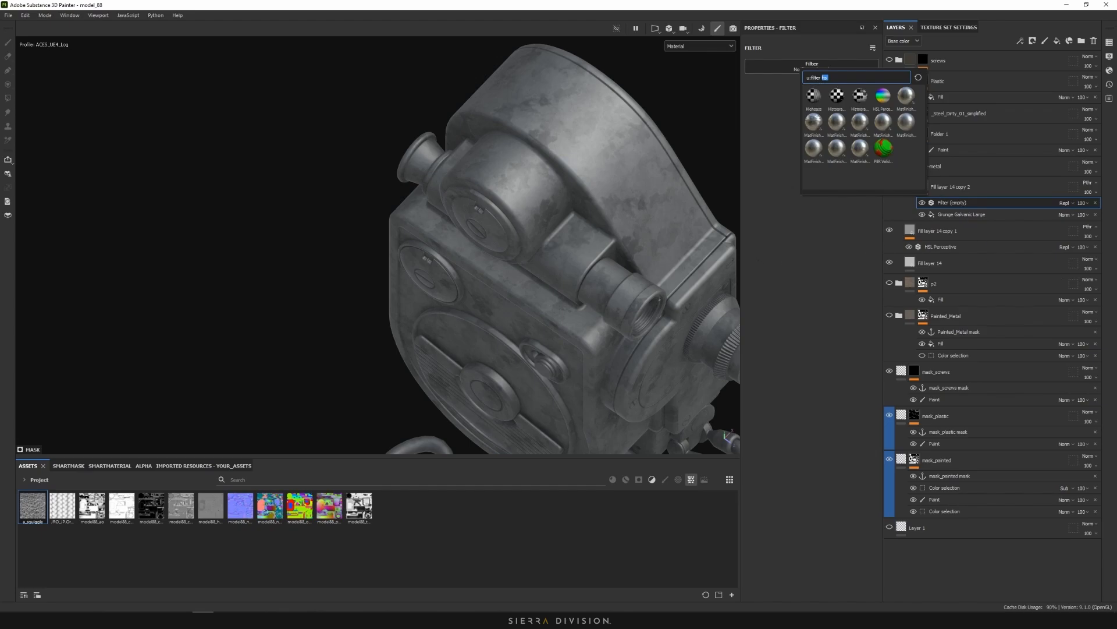
pyautogui.press('Escape')
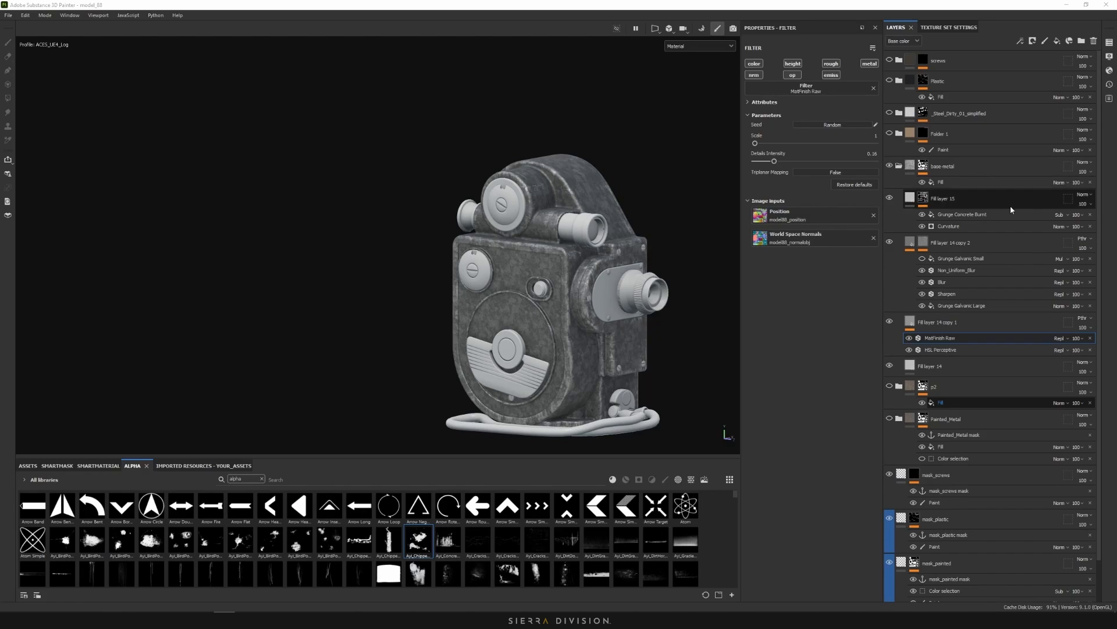
# Collapse the base-metal folder, move it below the p2 folder and make p2 visible
pyautogui.click(1005, 324)
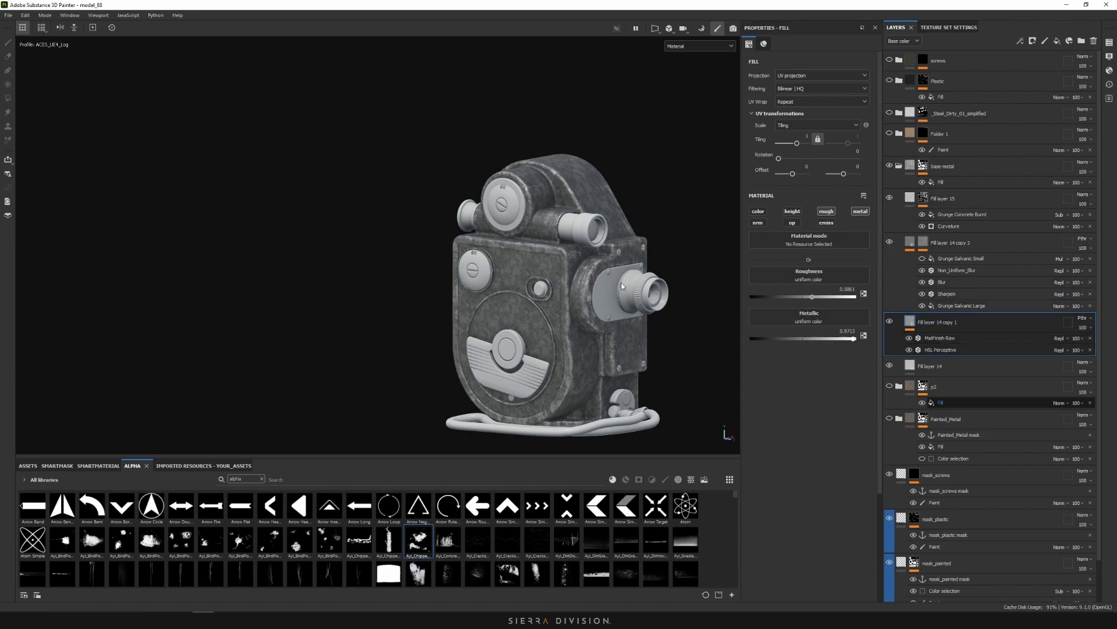
pyautogui.keyDown('alt'); pyautogui.moveTo(621, 282); pyautogui.dragTo(577, 250); pyautogui.keyUp('alt')
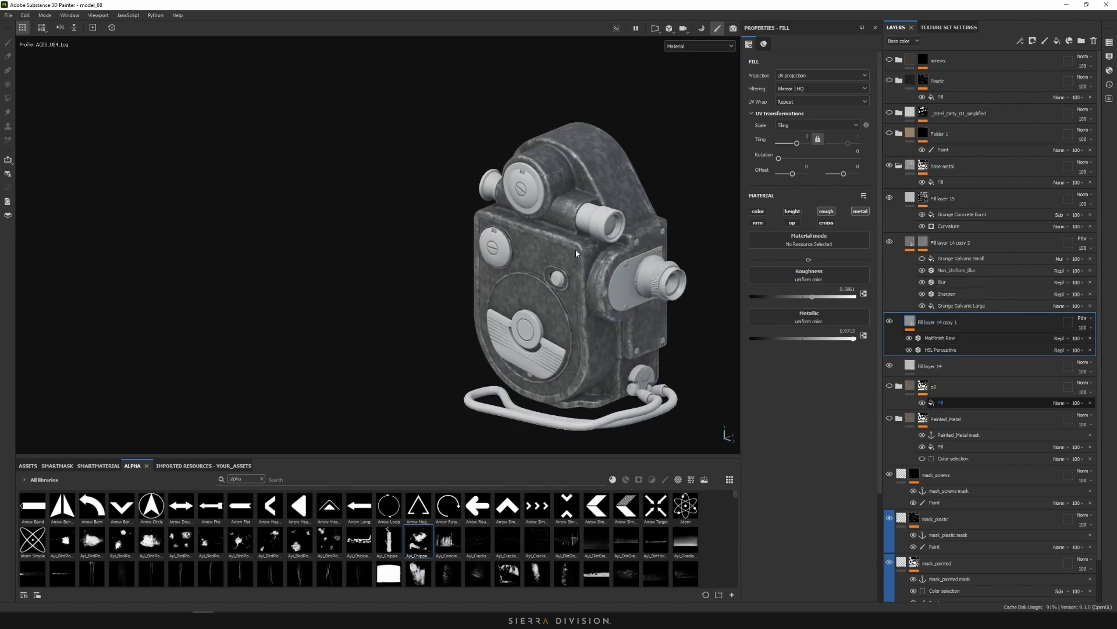
pyautogui.scroll(3, 576, 254)
pyautogui.click(900, 166)
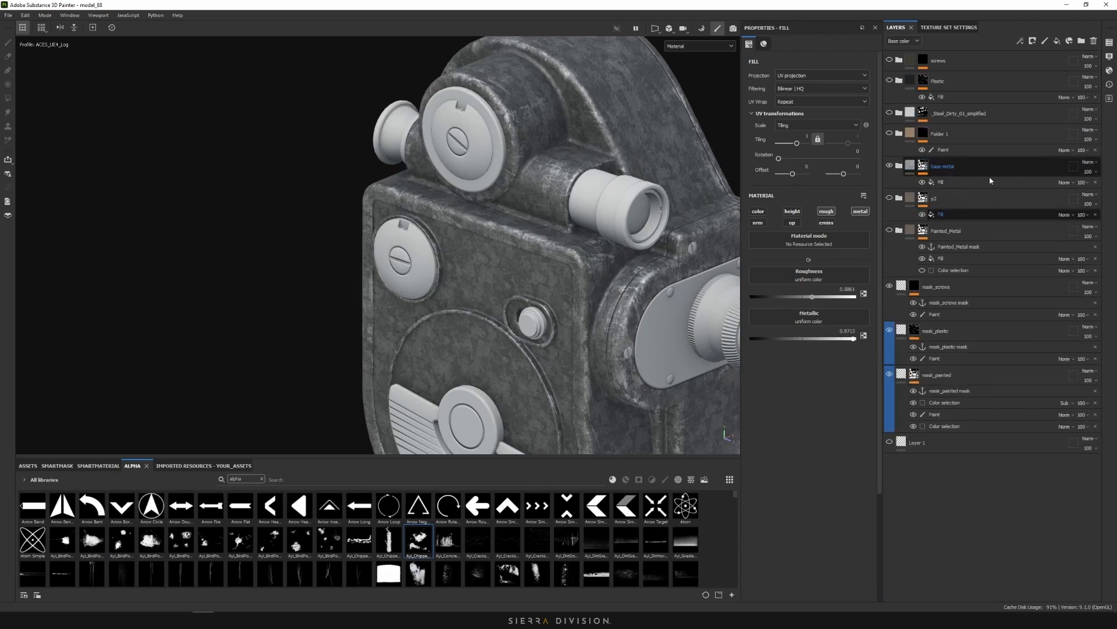
pyautogui.moveTo(974, 166); pyautogui.dragTo(973, 221)
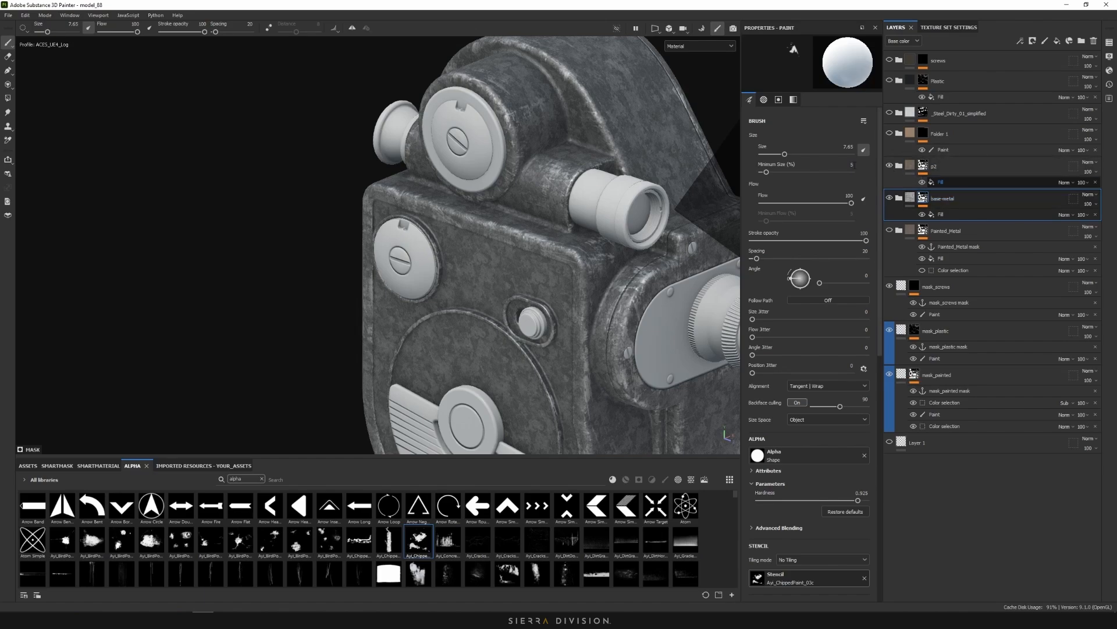
# Add a paint effect above the anchor-point fill in the p2 folder's mask
pyautogui.click(941, 215)
pyautogui.click(939, 182)
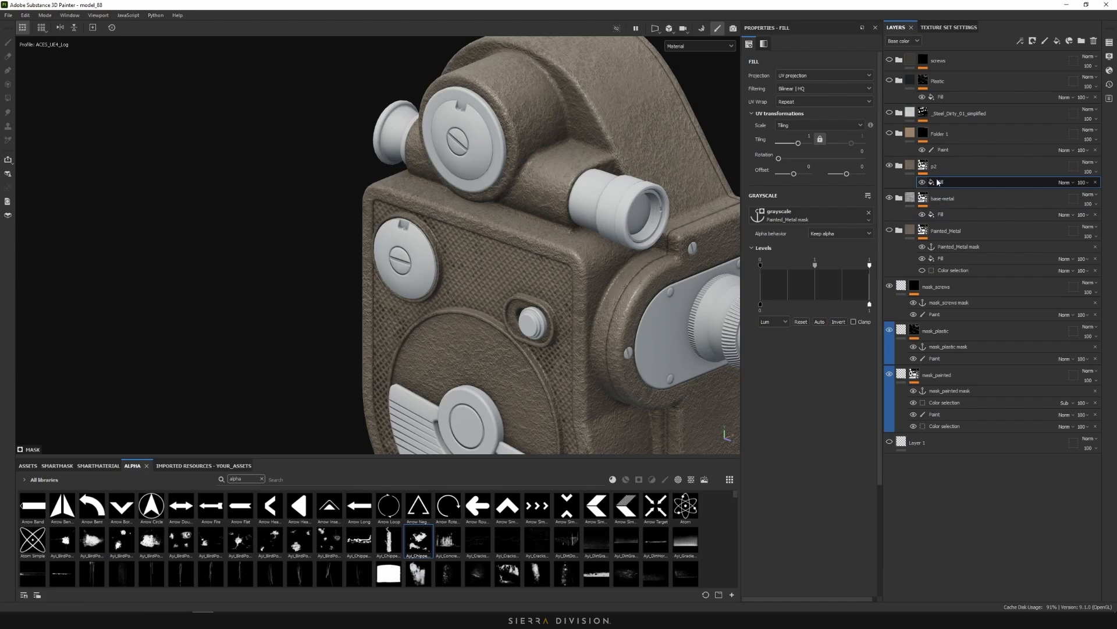
pyautogui.keyDown('alt'); pyautogui.moveTo(667, 182); pyautogui.dragTo(639, 259); pyautogui.keyUp('alt')
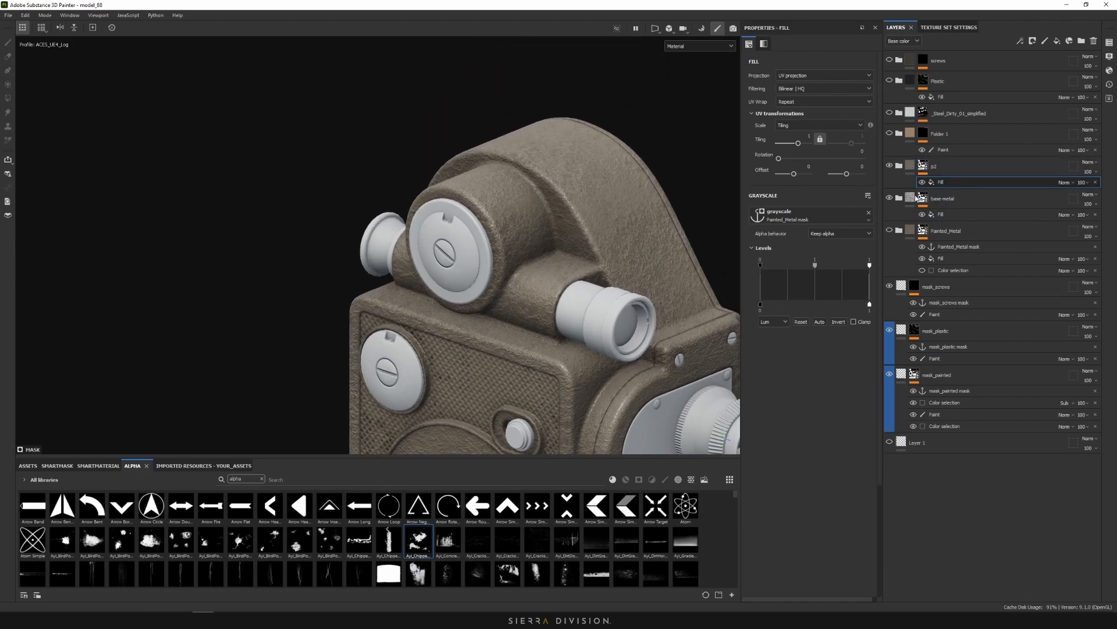
pyautogui.rightClick(956, 181)
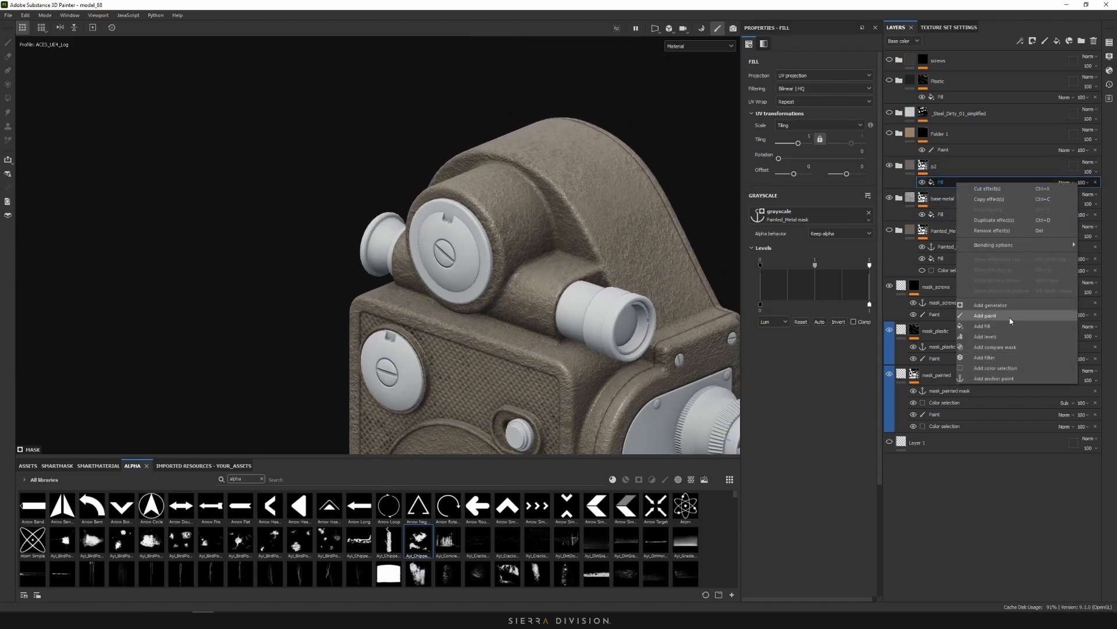
pyautogui.click(991, 316)
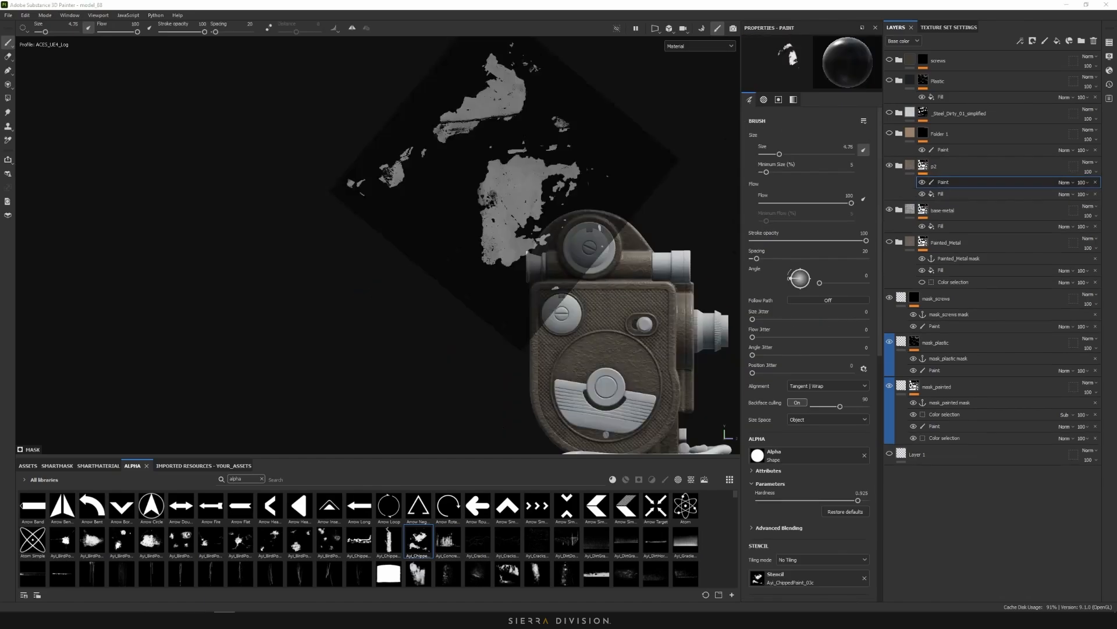
# Place the chipped-paint stencil over the camera's upper housing and paint black in the p2 mask to chip paint along the raised housing's edge
pyautogui.keyDown('alt'); pyautogui.moveTo(638, 273); pyautogui.dragTo(570, 302); pyautogui.keyUp('alt')
pyautogui.scroll(4, 569, 291)
pyautogui.keyDown('alt'); pyautogui.moveTo(512, 274); pyautogui.dragTo(524, 367); pyautogui.keyUp('alt')
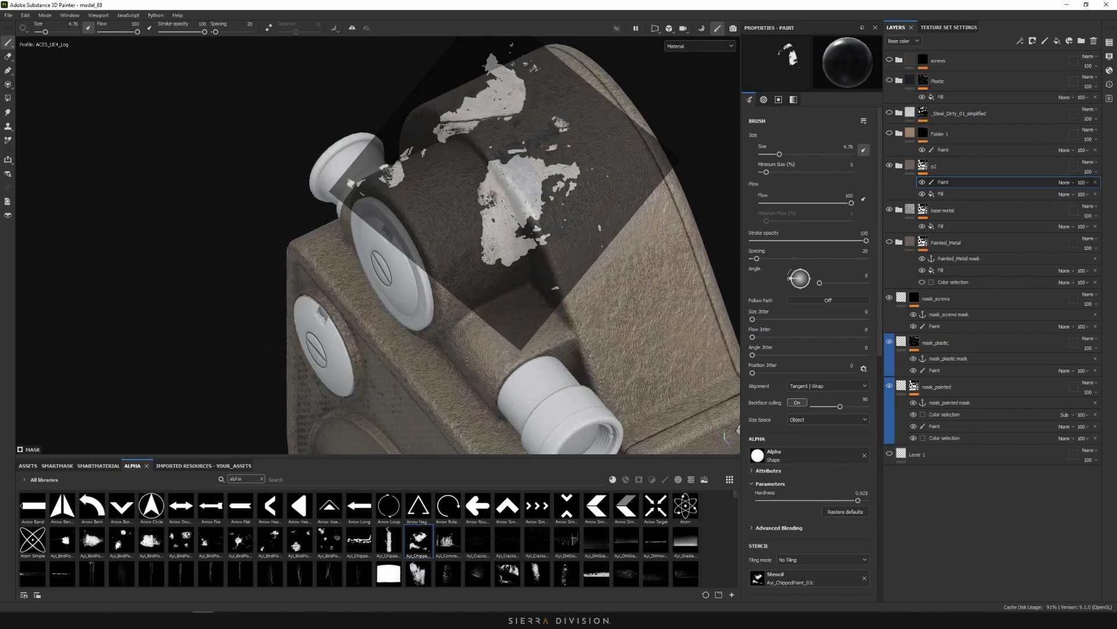
pyautogui.keyDown('alt'); pyautogui.moveTo(526, 206); pyautogui.dragTo(506, 326); pyautogui.keyUp('alt')
pyautogui.press('s')
pyautogui.moveTo(570, 239); pyautogui.dragTo(597, 238, button='middle')
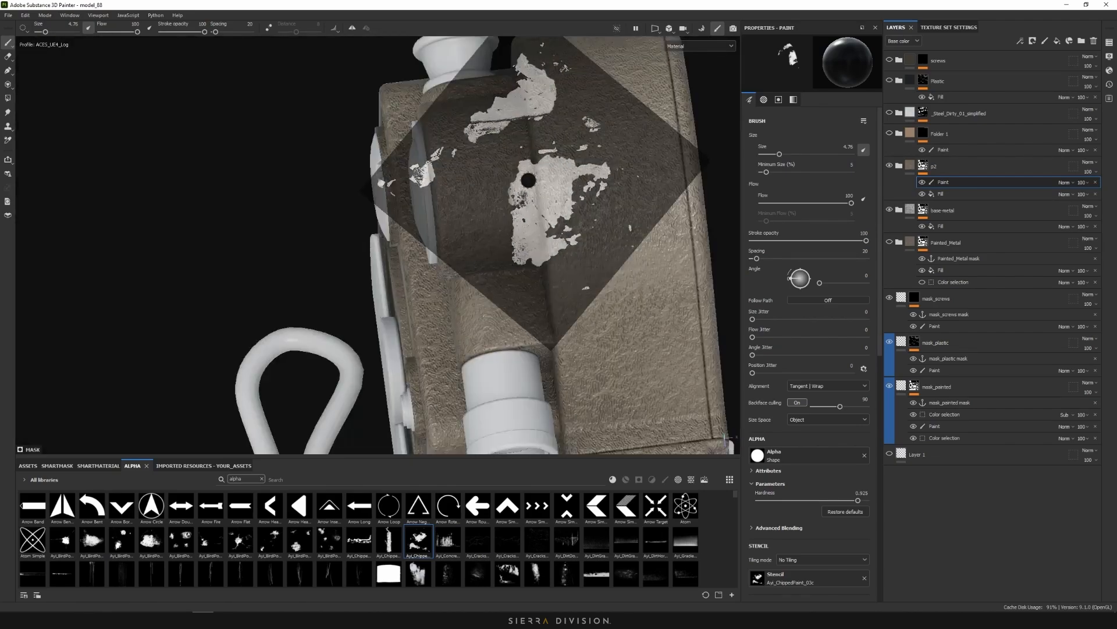
pyautogui.moveTo(550, 160)
pyautogui.mouseDown()
pyautogui.moveTo(547, 213)
pyautogui.moveTo(557, 180)
pyautogui.moveTo(573, 166)
pyautogui.moveTo(596, 168)
pyautogui.moveTo(550, 230)
pyautogui.moveTo(555, 240)
pyautogui.mouseUp()
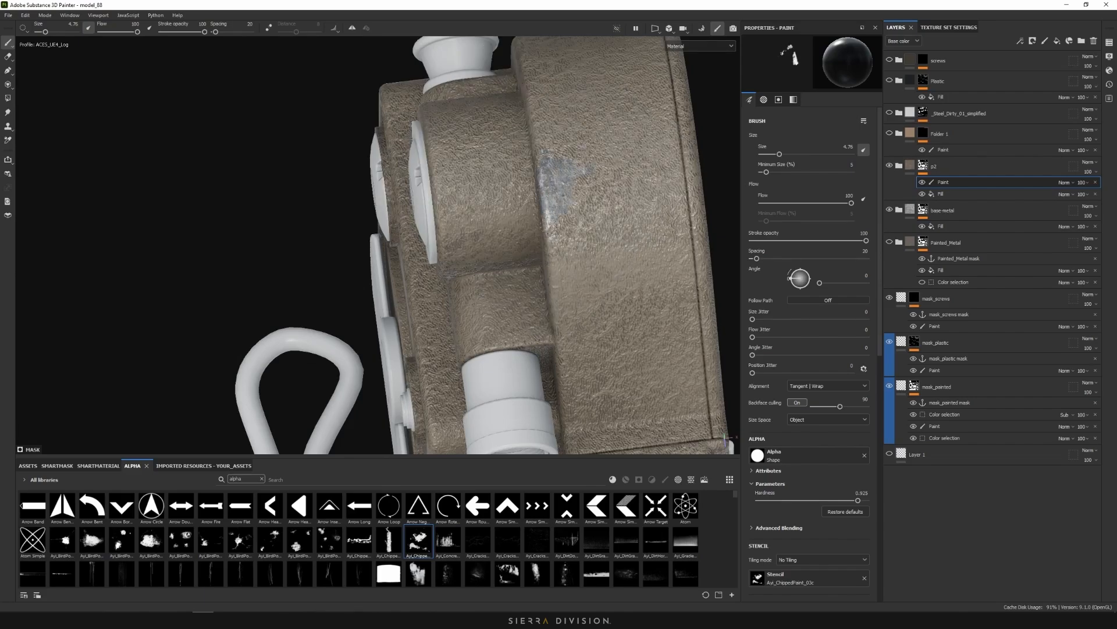
pyautogui.press('s')
pyautogui.moveTo(556, 239); pyautogui.dragTo(294, 245, button='middle')
# Reposition the chipped-paint stencil and paint black wear along the body's vertical side edge next to the upper round dial
pyautogui.moveTo(442, 315)
pyautogui.keyDown('alt'); pyautogui.mouseDown()
pyautogui.moveTo(576, 260)
pyautogui.moveTo(694, 252)
pyautogui.mouseUp(); pyautogui.keyUp('alt')
pyautogui.scroll(-3, 576, 260)
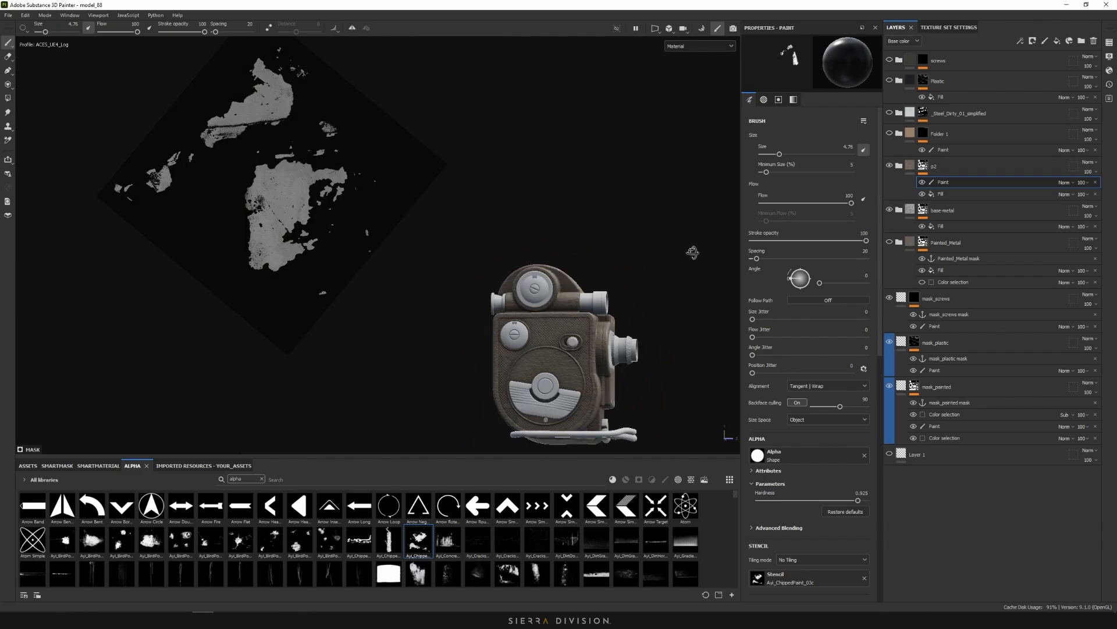
pyautogui.scroll(5, 518, 326)
pyautogui.press('s')
pyautogui.moveTo(251, 264); pyautogui.dragTo(478, 348, button='middle')
pyautogui.press('s')
pyautogui.moveTo(478, 314); pyautogui.dragTo(478, 291)
pyautogui.moveTo(478, 291); pyautogui.dragTo(475, 291, button='middle')
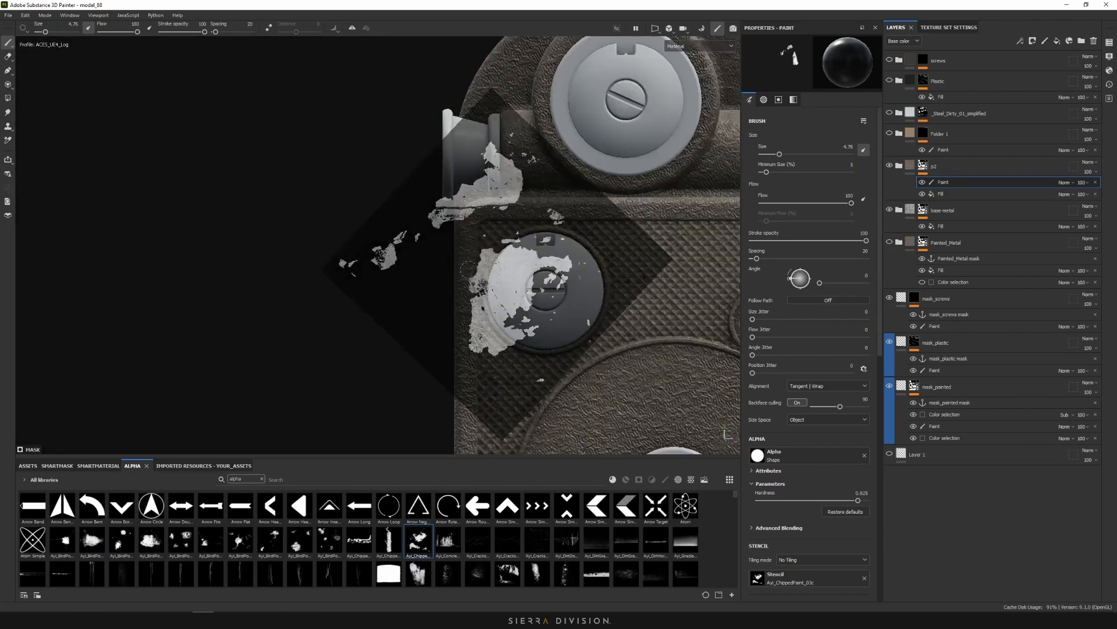
pyautogui.moveTo(469, 274); pyautogui.dragTo(473, 352)
# Move the stencil clear of the model and examine the painted chips on the housing and body edge from several angles
pyautogui.press('s')
pyautogui.moveTo(473, 365); pyautogui.dragTo(169, 367, button='middle')
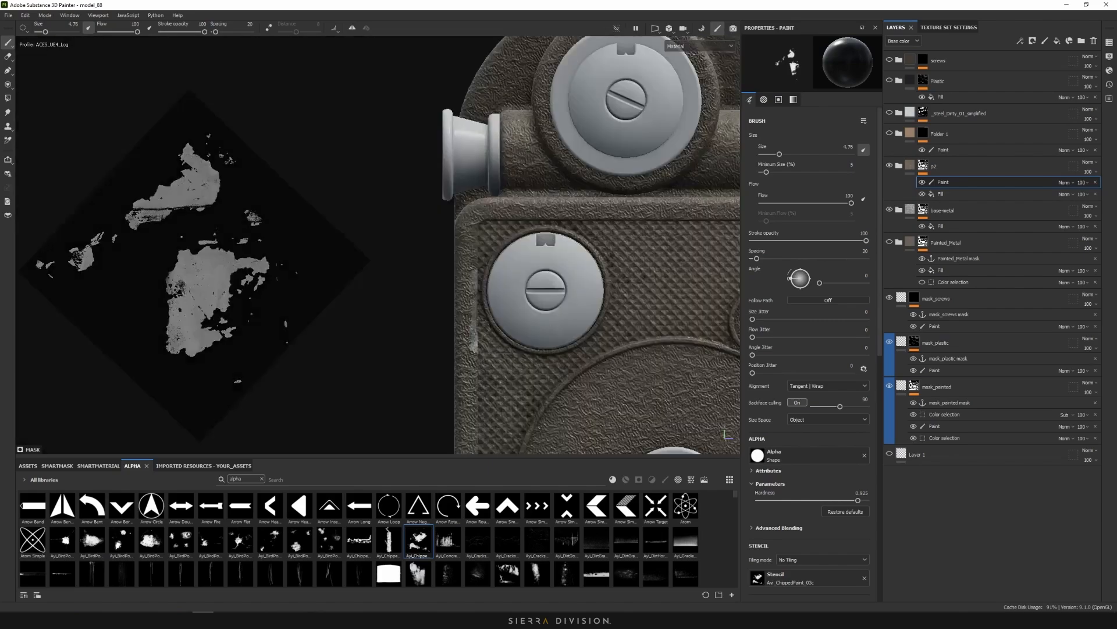
pyautogui.scroll(-5, 476, 367)
pyautogui.keyDown('alt'); pyautogui.moveTo(489, 366); pyautogui.dragTo(475, 367); pyautogui.keyUp('alt')
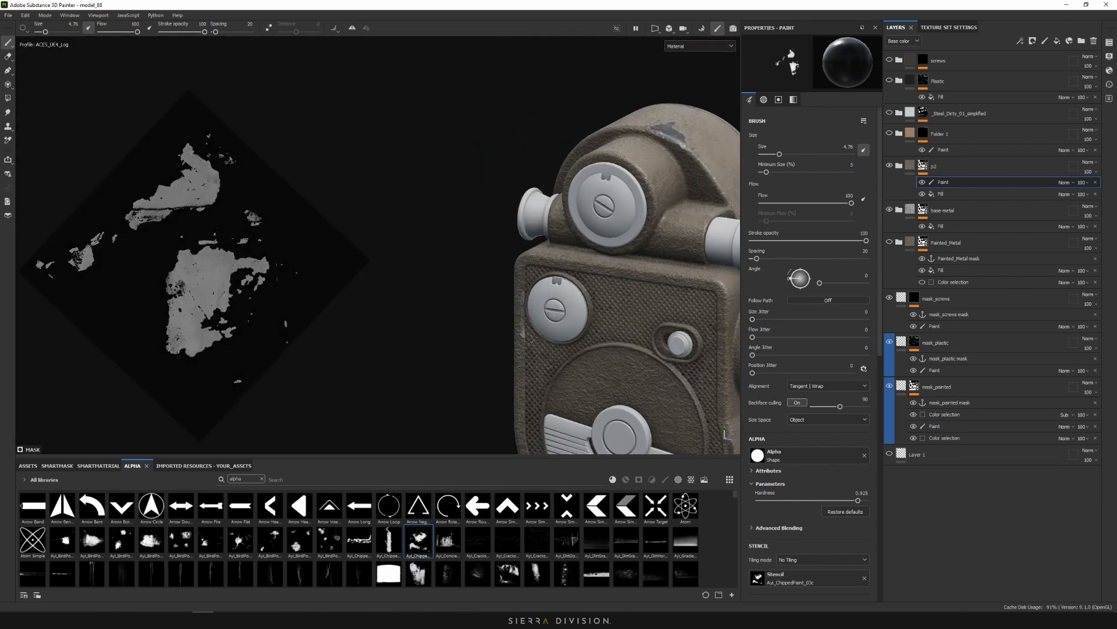
pyautogui.scroll(-3, 529, 339)
pyautogui.moveTo(529, 338)
pyautogui.keyDown('alt'); pyautogui.mouseDown()
pyautogui.moveTo(548, 314)
pyautogui.moveTo(582, 373)
pyautogui.moveTo(632, 194)
pyautogui.moveTo(623, 216)
pyautogui.moveTo(632, 203)
pyautogui.mouseUp(); pyautogui.keyUp('alt')
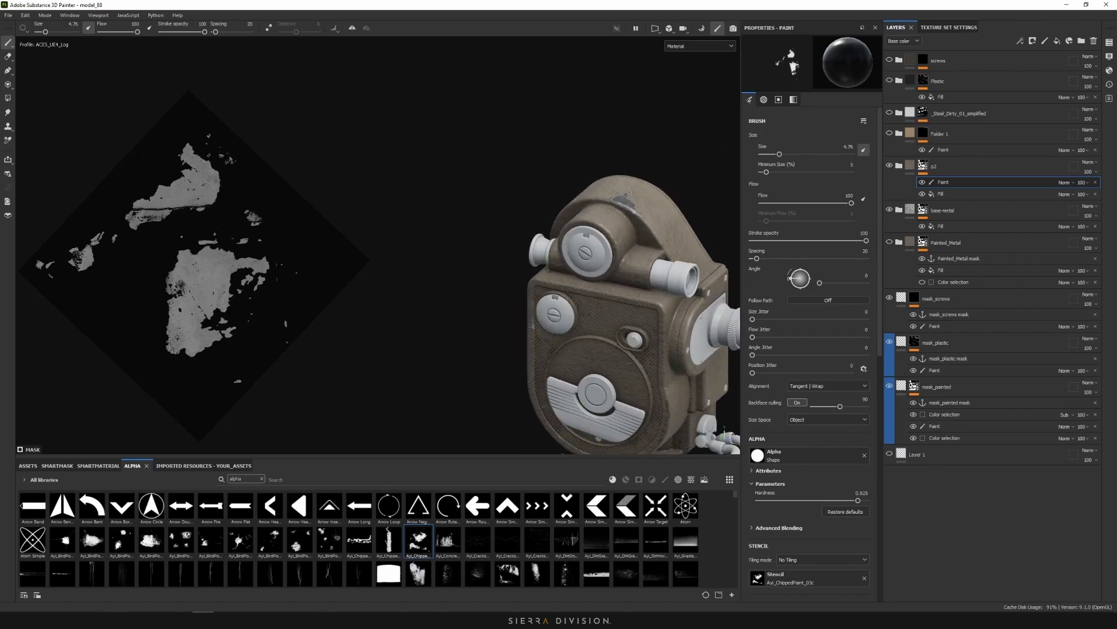
pyautogui.scroll(4, 632, 198)
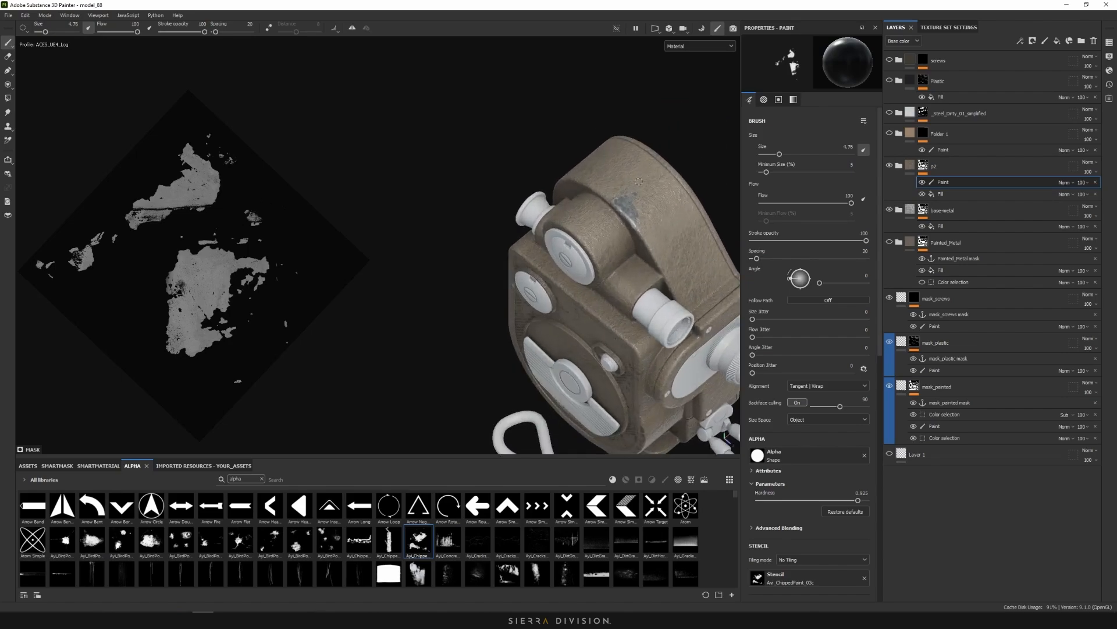